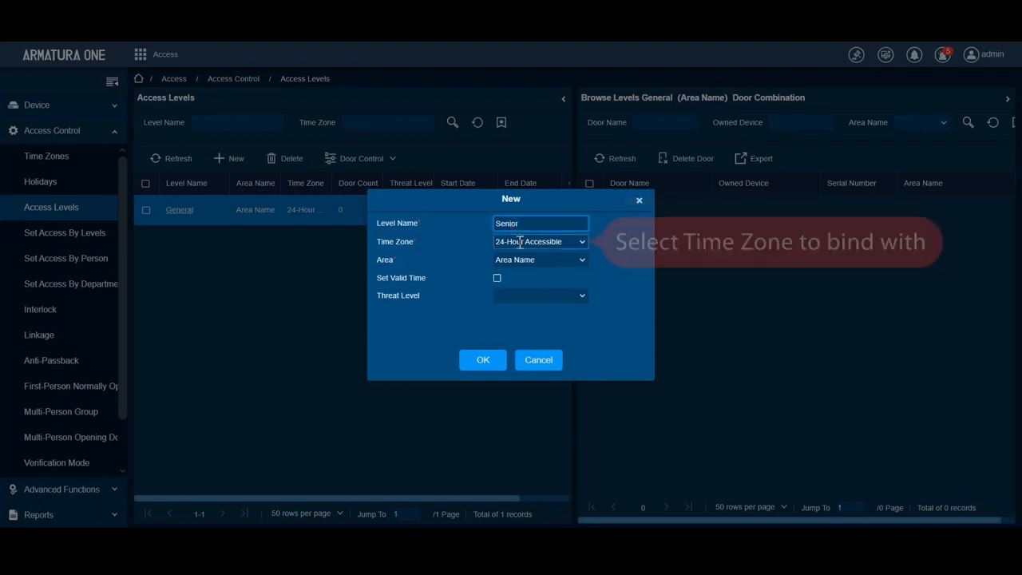
Bind the new Senior access level to the Test time zone and the area called Area Name.
left_click(574, 240)
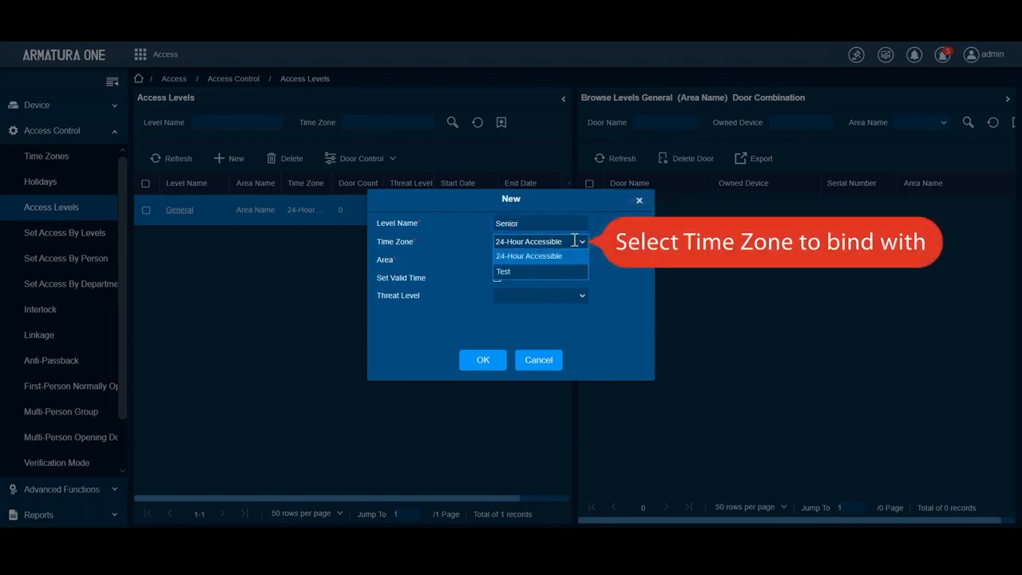
left_click(533, 272)
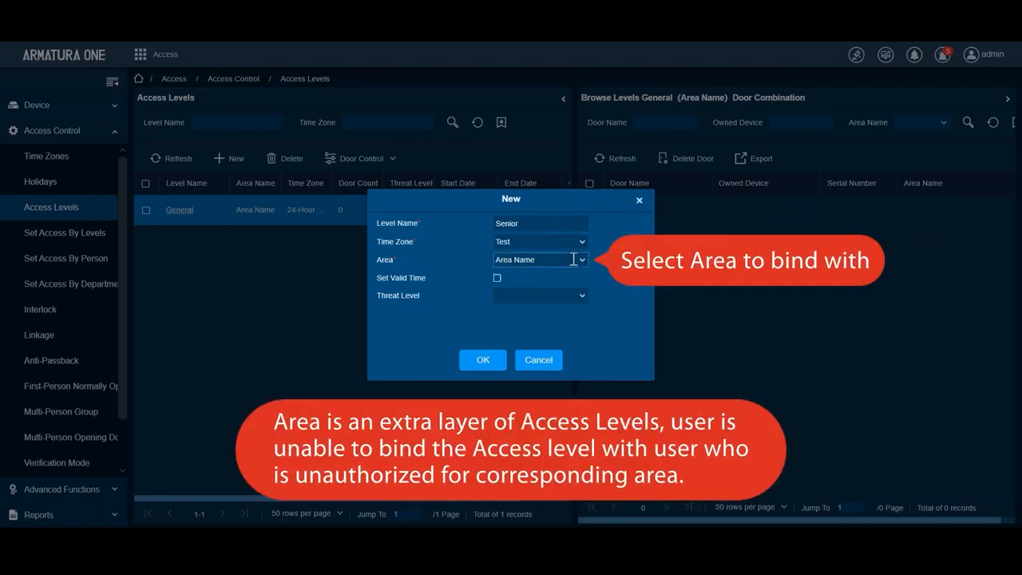
left_click(574, 259)
left_click(546, 293)
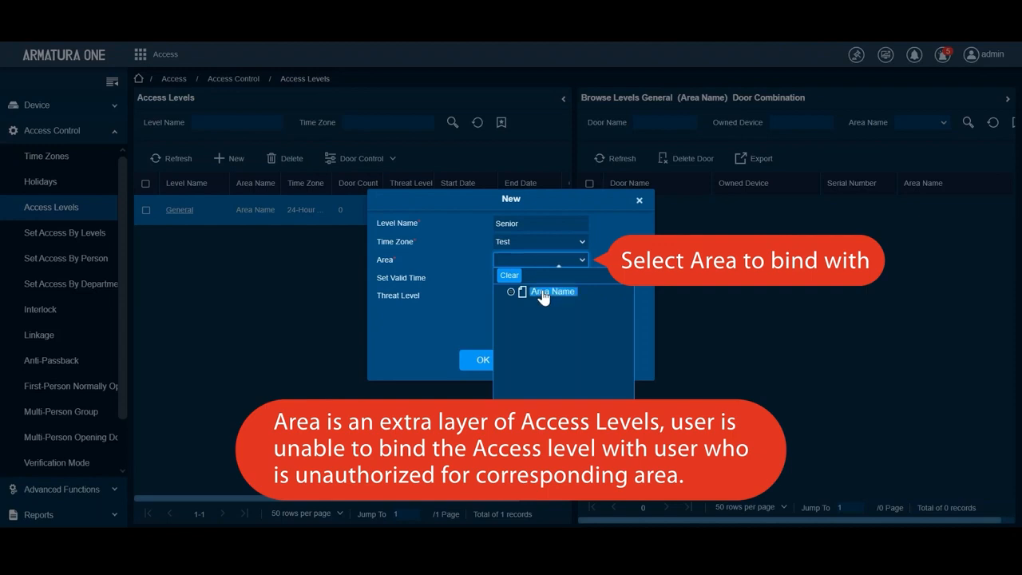
left_click(513, 292)
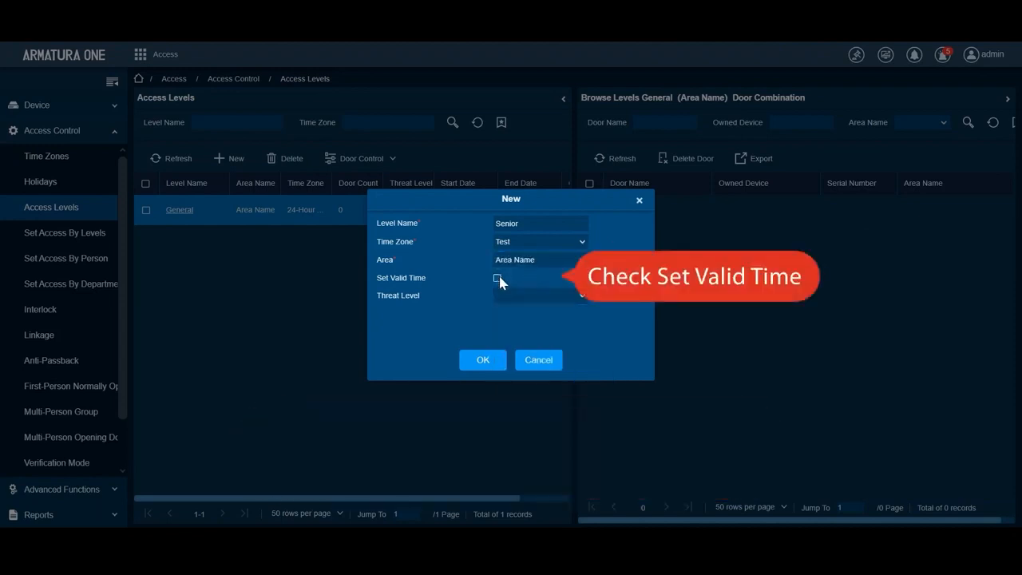
left_click(498, 279)
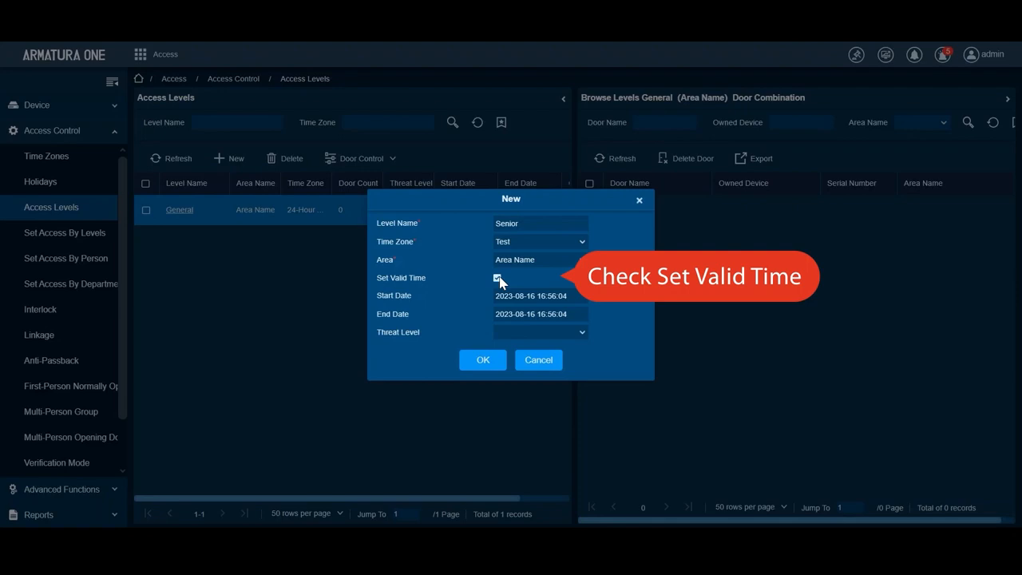
left_click(550, 315)
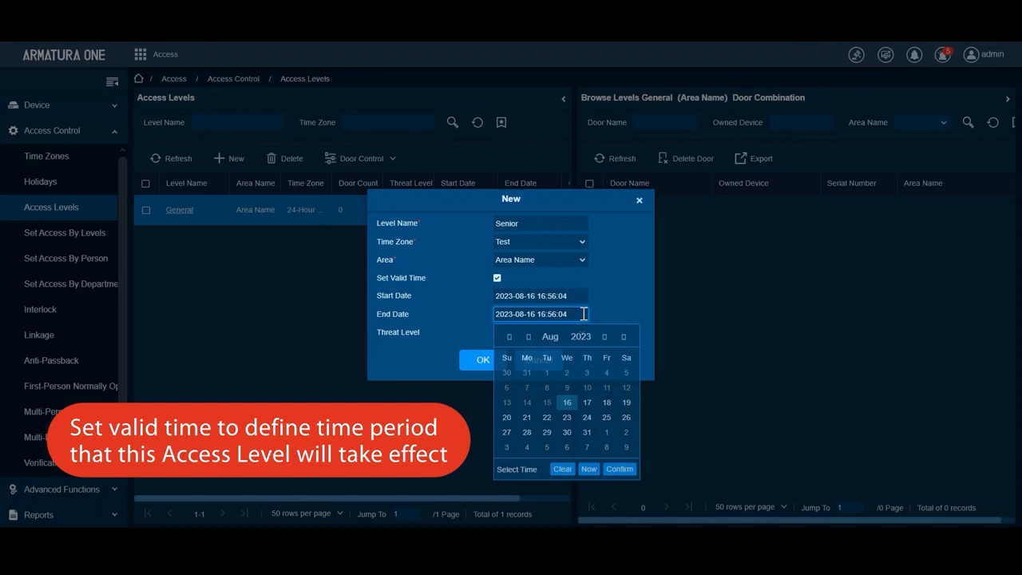
left_click(623, 339)
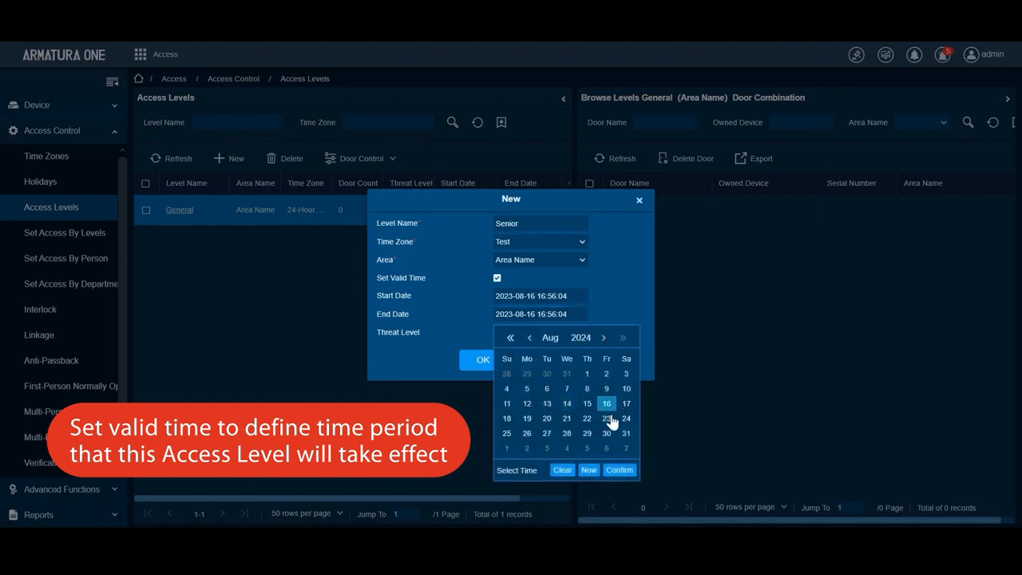
left_click(612, 470)
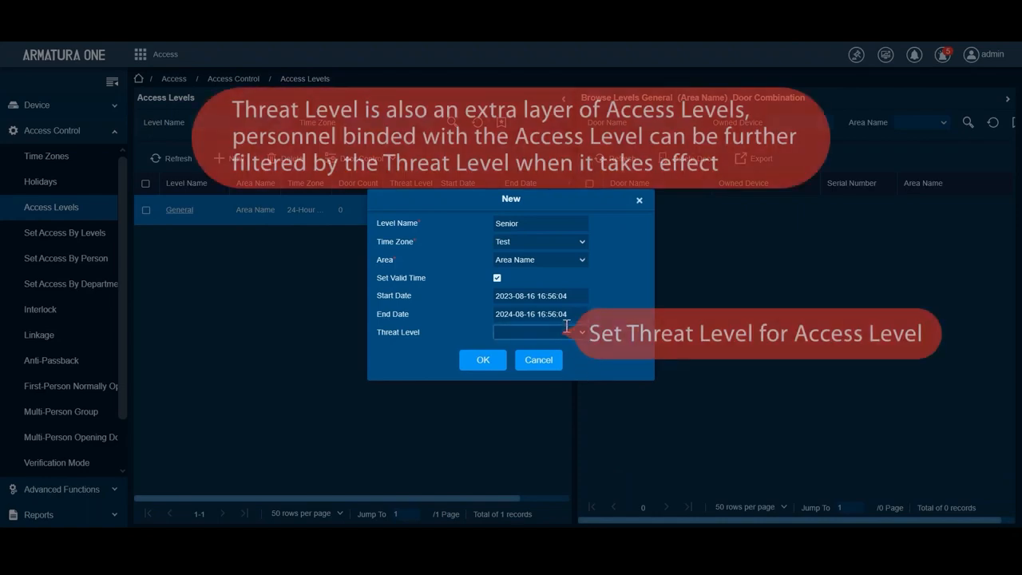
Assign the Alert threat level to the Senior access level and save the new level.
left_click(559, 332)
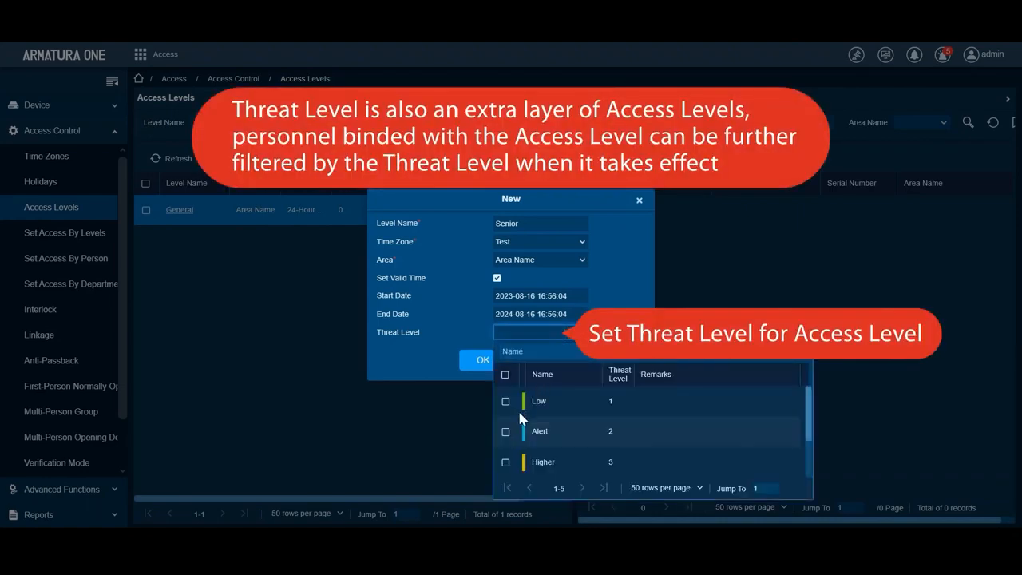
left_click(507, 435)
left_click(506, 434)
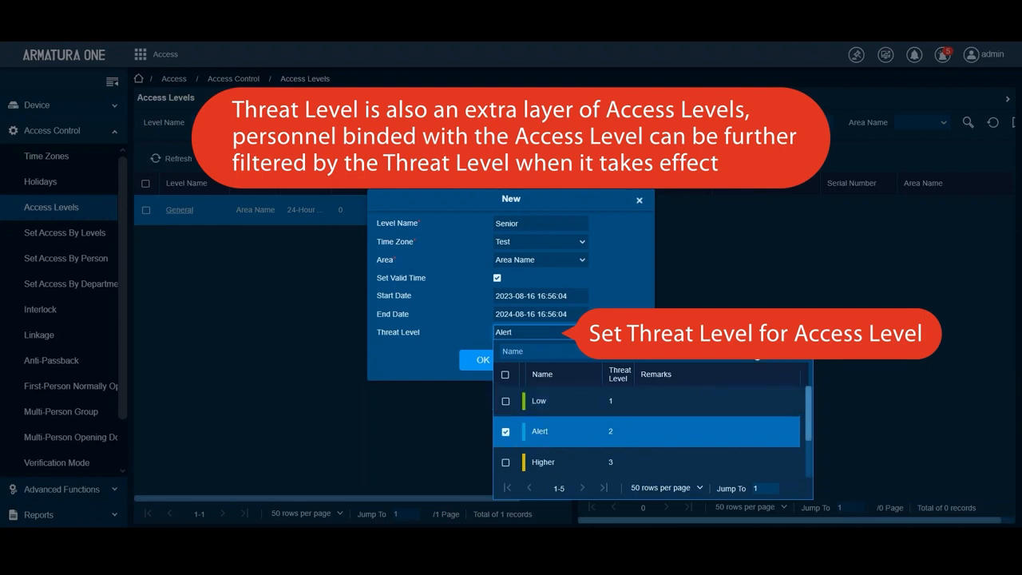
left_click(756, 357)
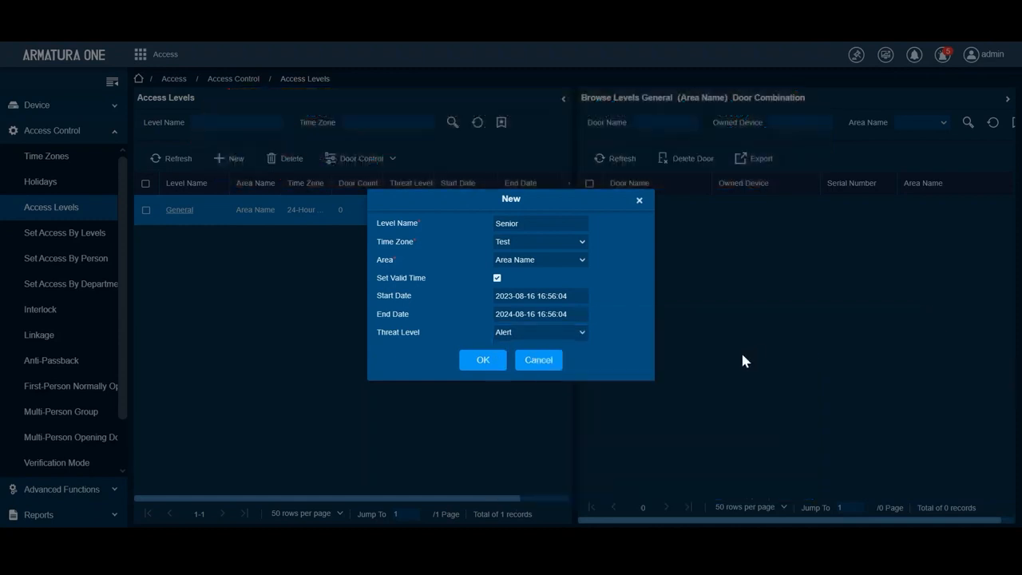
left_click(483, 361)
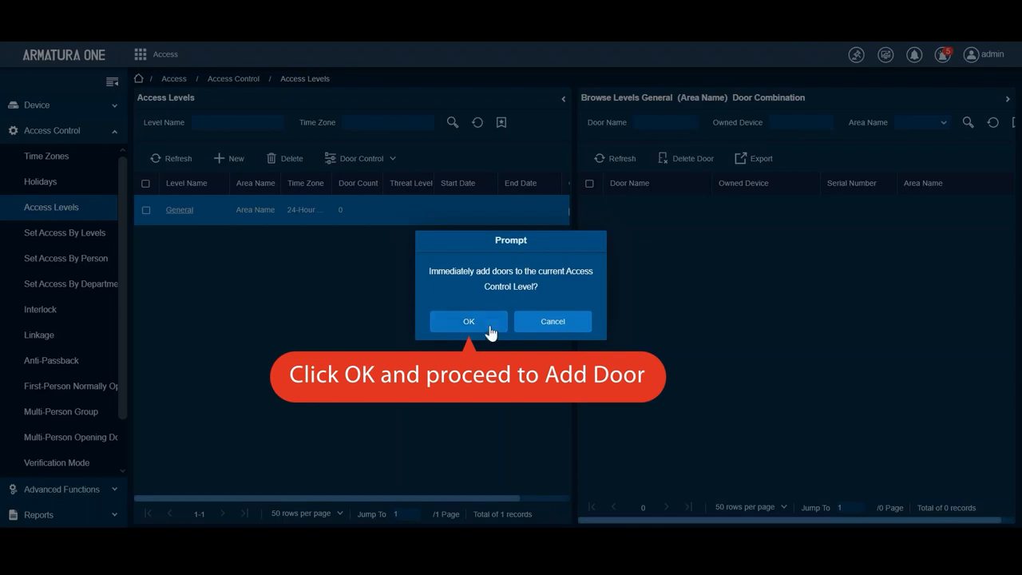
Proceed to add doors to the Senior level and assign door 10.8.42.94-1 to it.
left_click(469, 321)
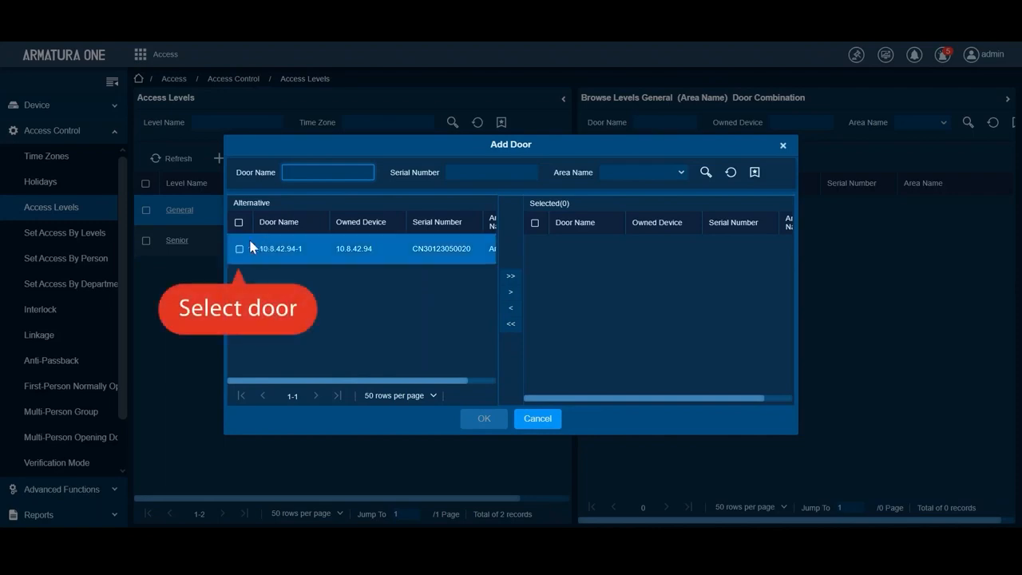
left_click(241, 253)
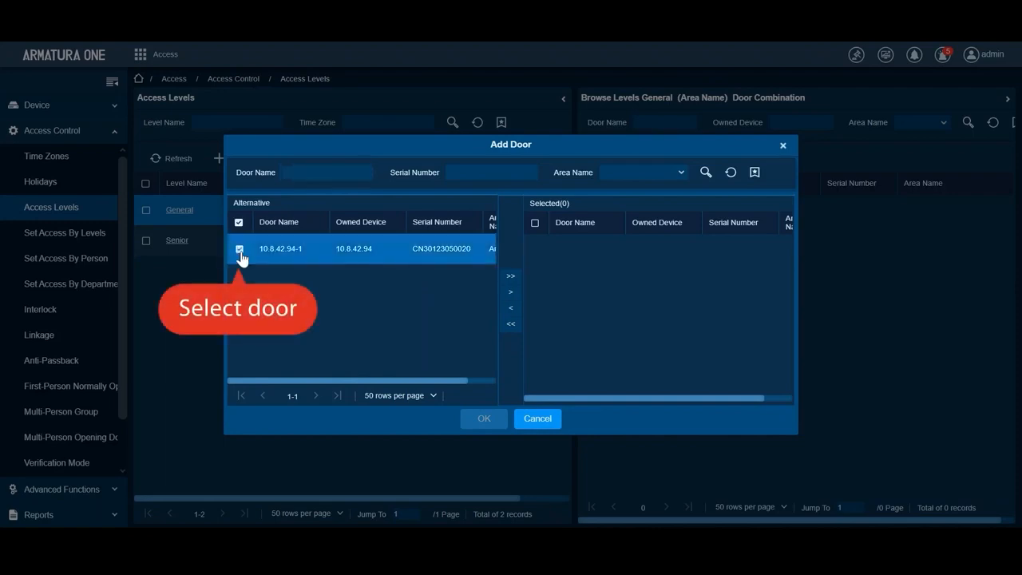
left_click(511, 295)
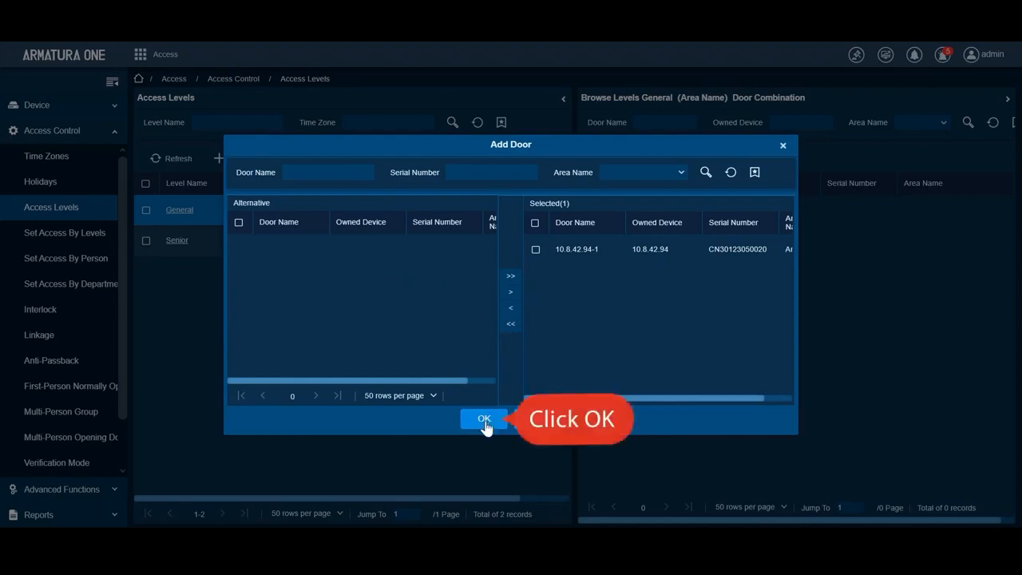
left_click(485, 420)
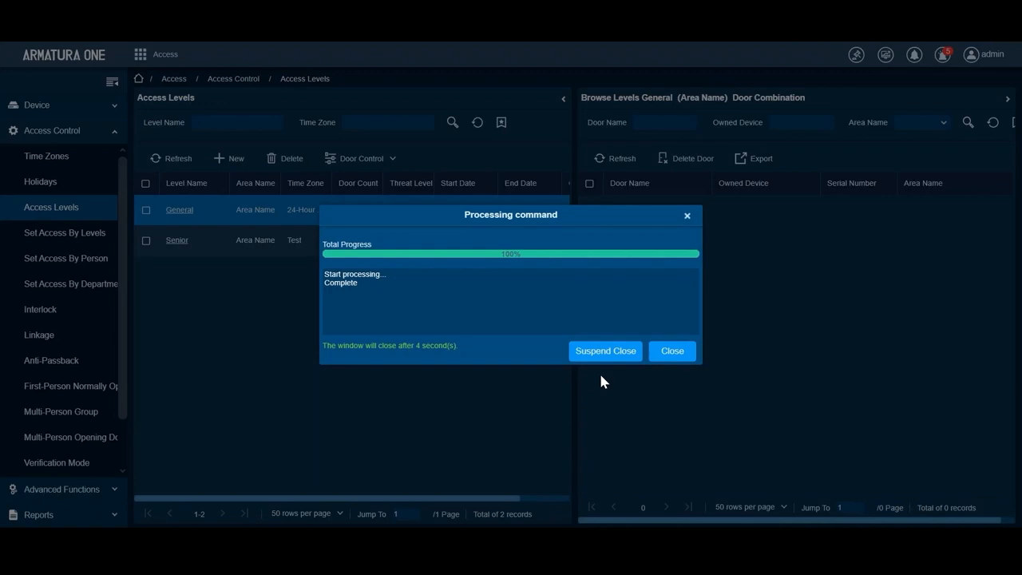
left_click(662, 353)
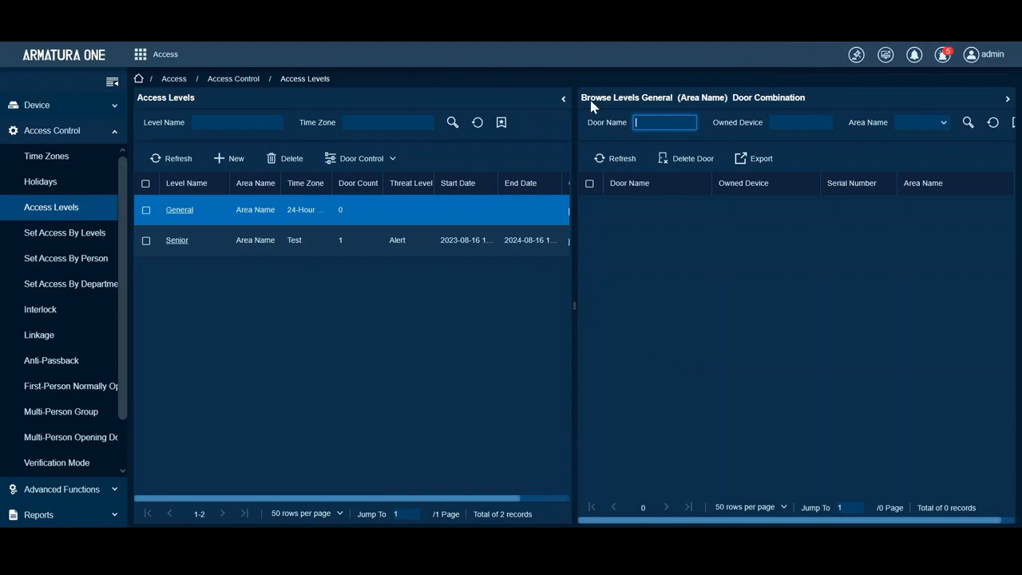
In the access settings by level, add the two Security department personnel to the Senior level.
left_click(41, 243)
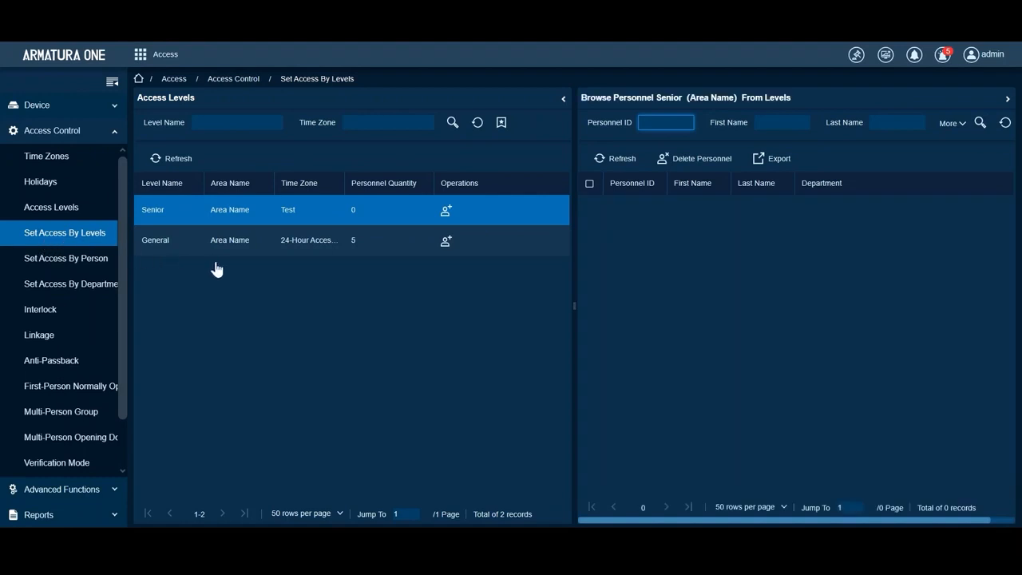
left_click(447, 212)
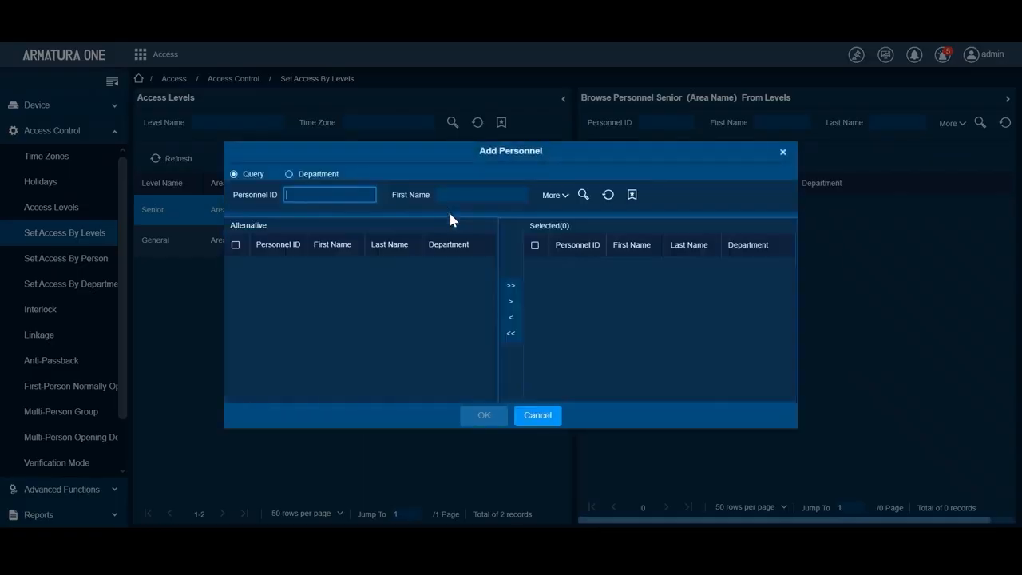
scroll(440, 282, "down", 1)
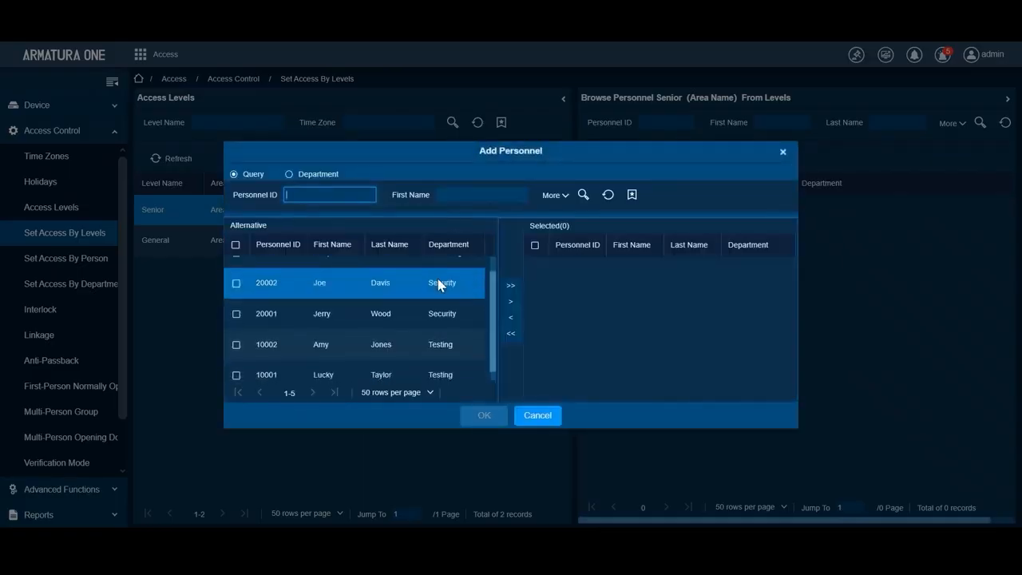
scroll(363, 305, "up", 1)
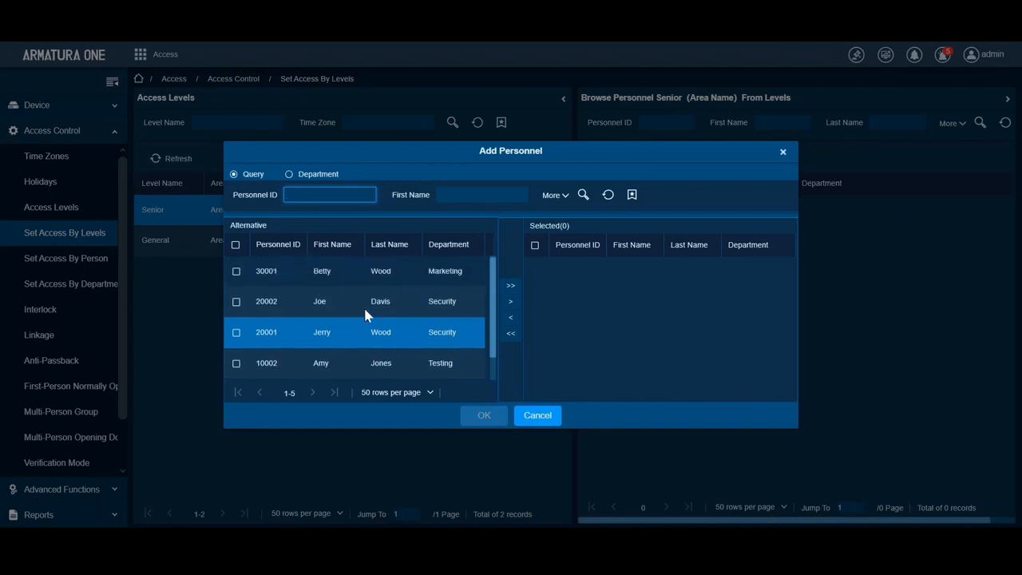
left_click(237, 302)
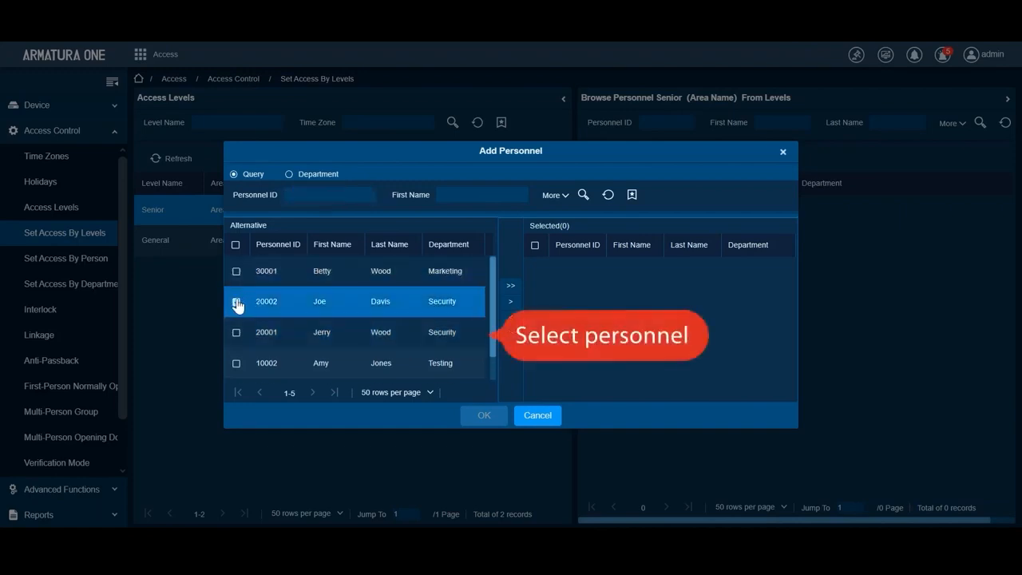
left_click(237, 333)
left_click(237, 335)
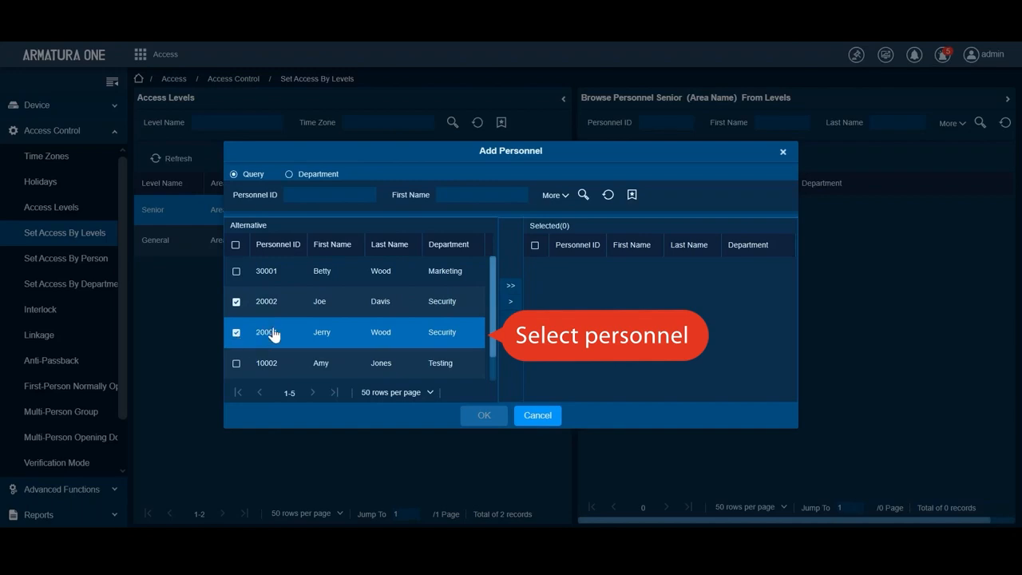
left_click(510, 304)
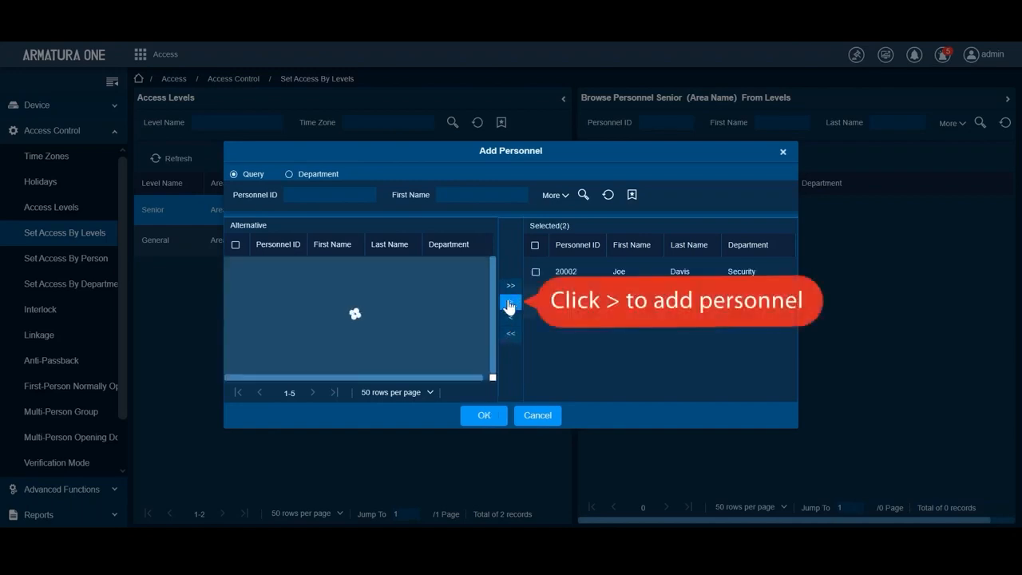
left_click(484, 416)
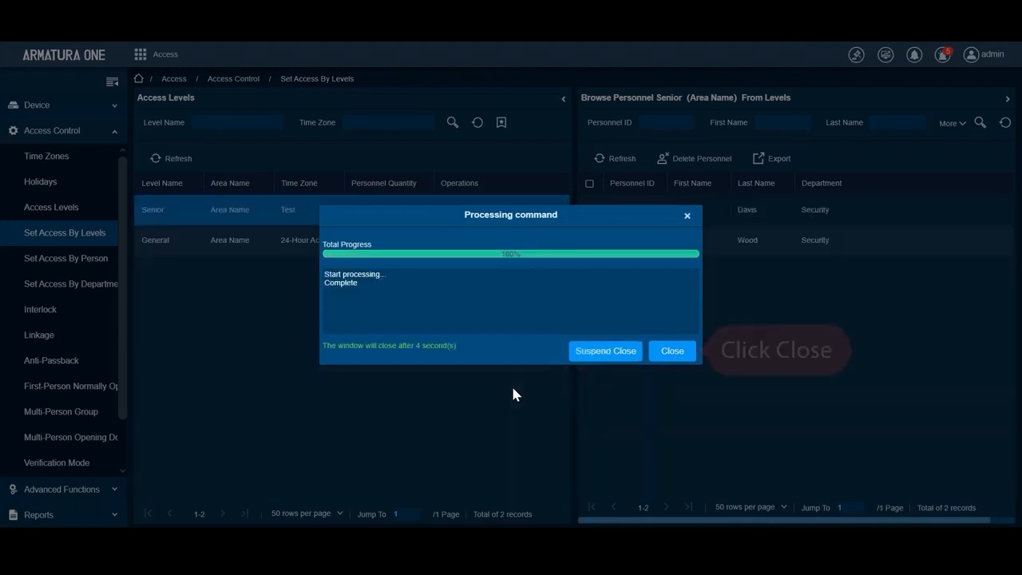
left_click(671, 351)
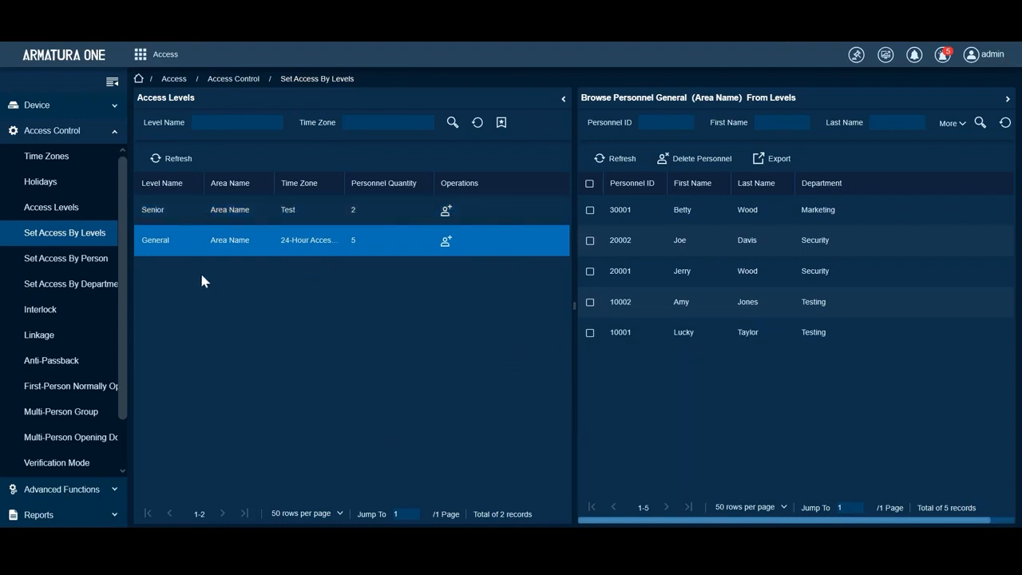
Open the access settings by person and review which levels are assigned to individual personnel.
left_click(95, 265)
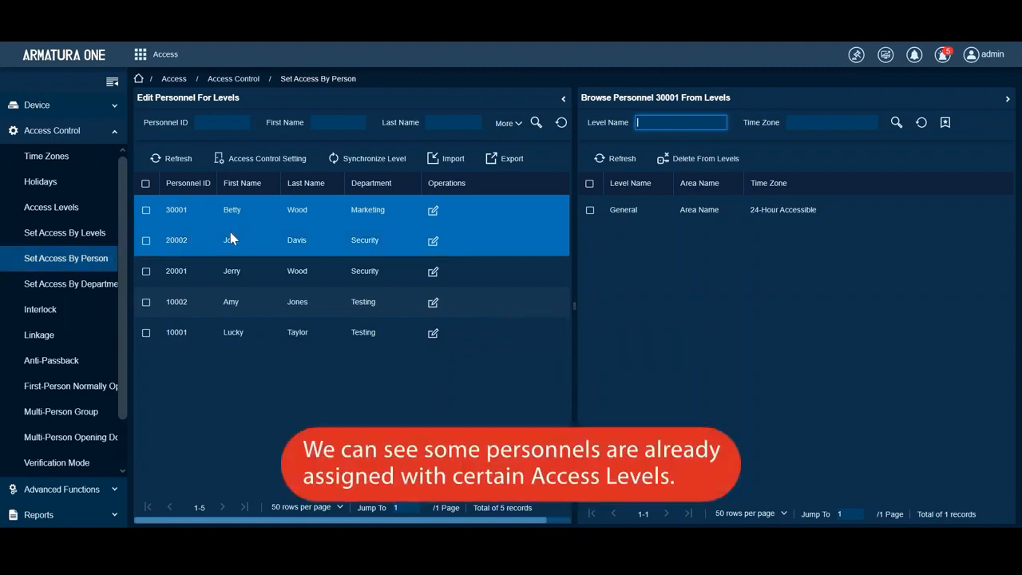
left_click(240, 371)
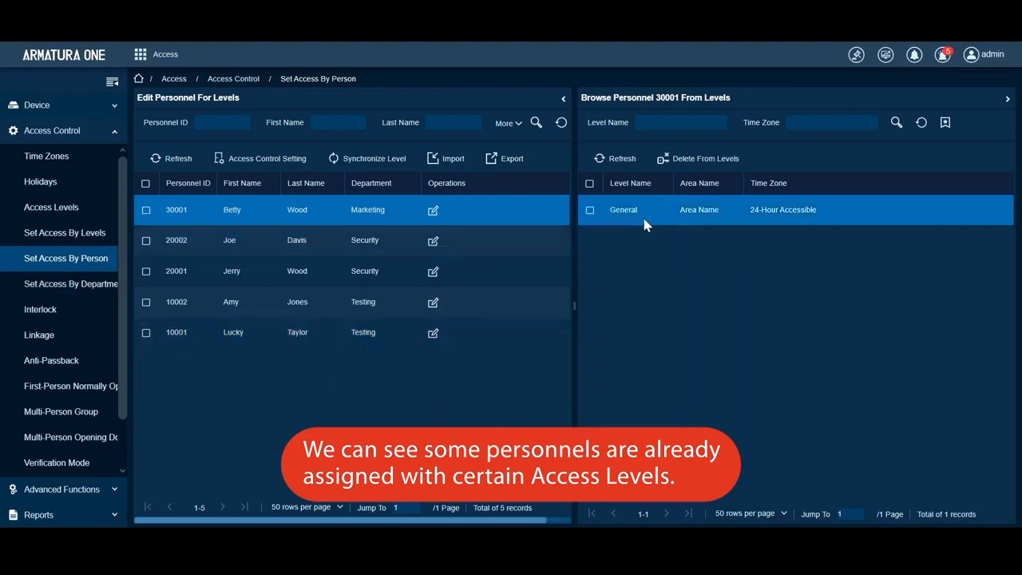
left_click(448, 242)
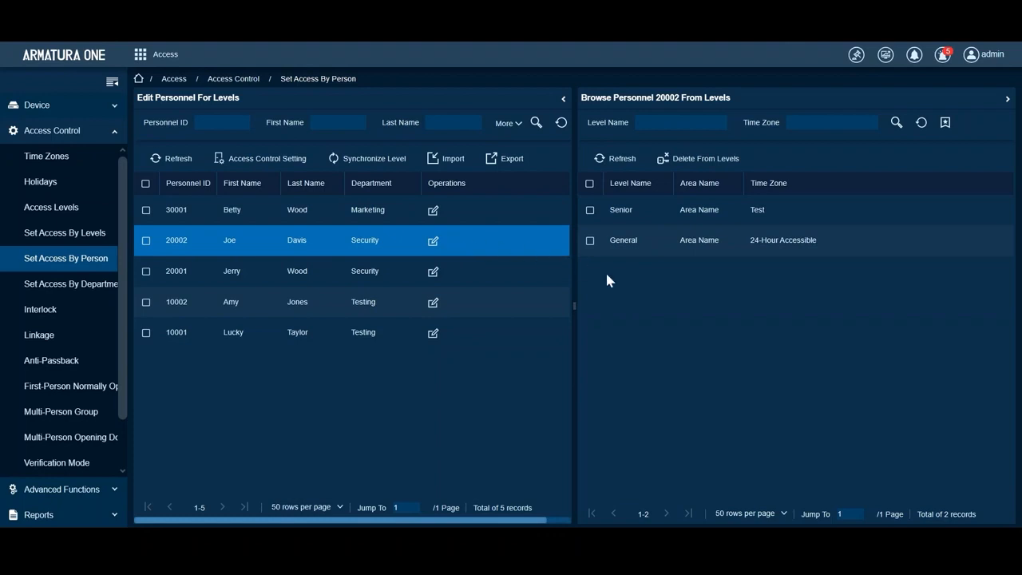
left_click(520, 311)
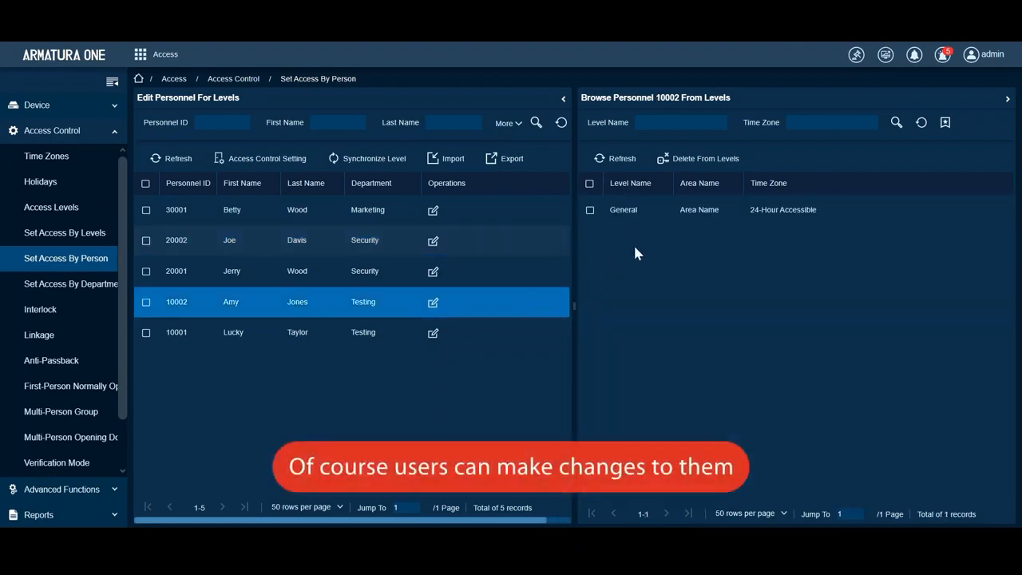
Add the Senior access level to the person in the Marketing department.
left_click(533, 212)
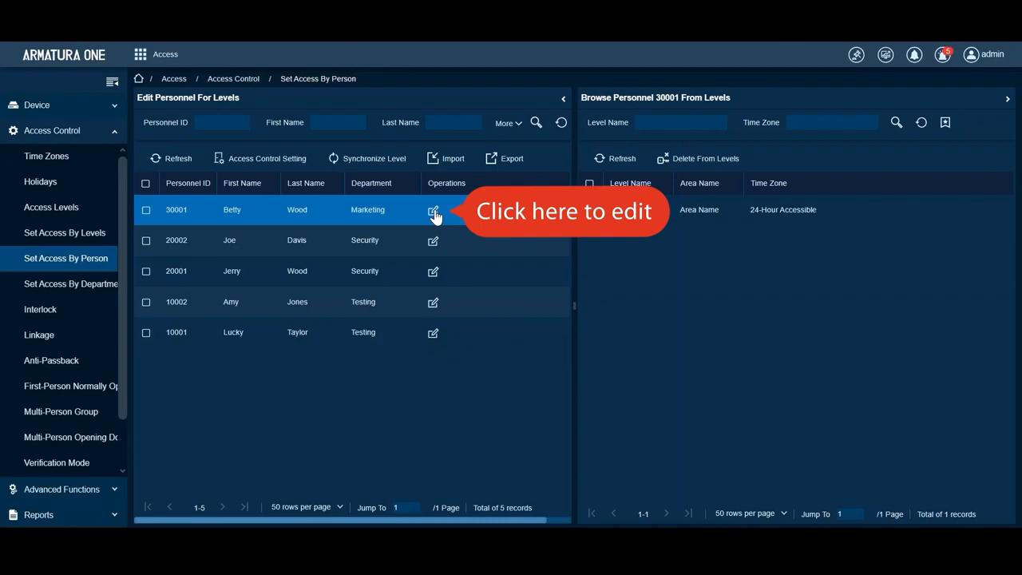
left_click(434, 212)
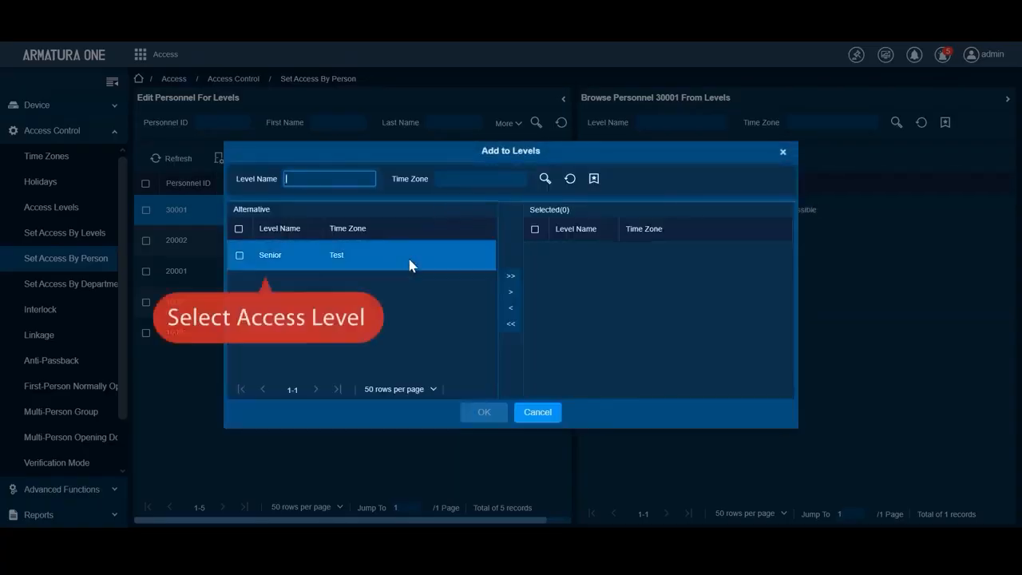
left_click(240, 255)
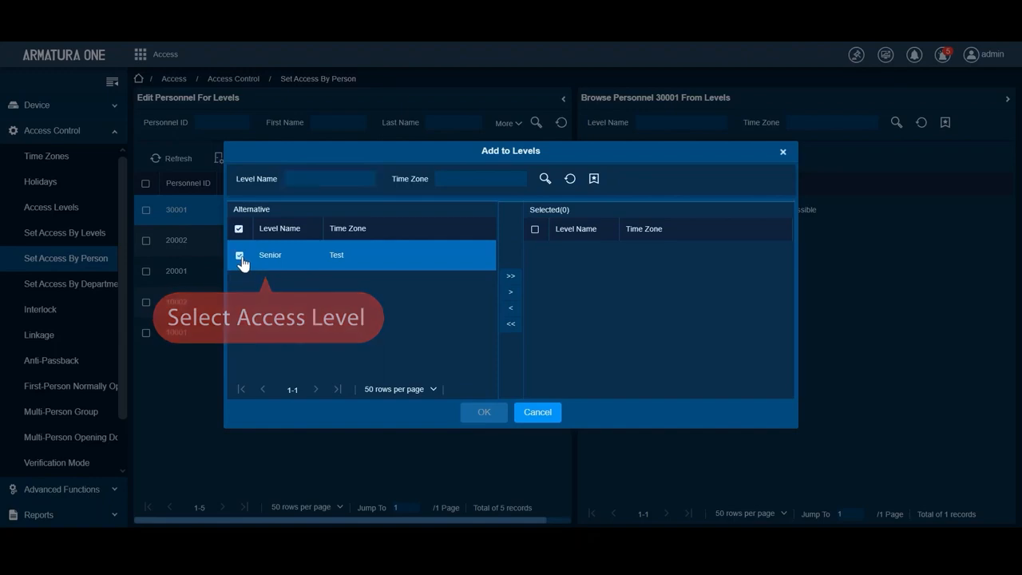
left_click(504, 294)
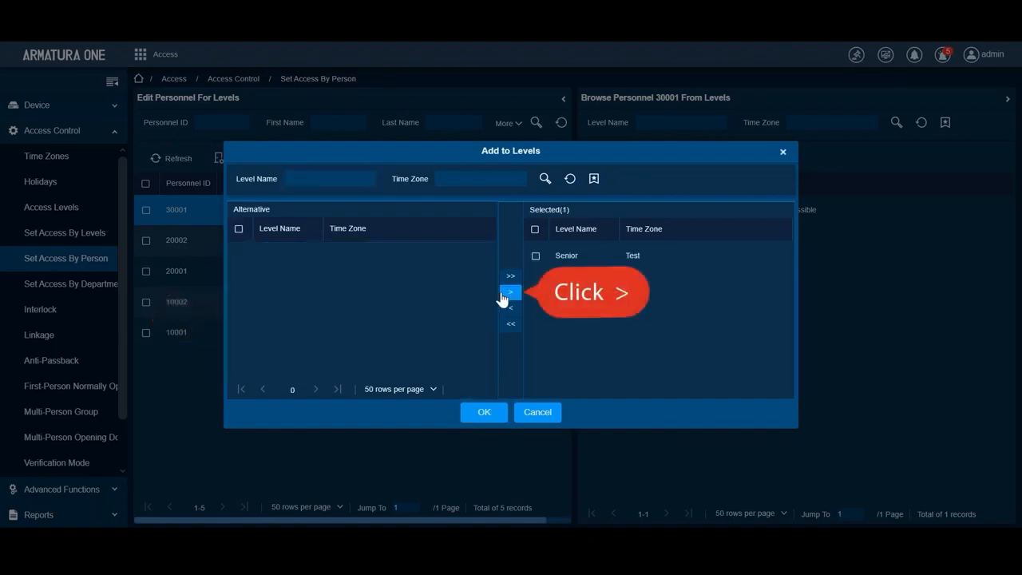
left_click(486, 413)
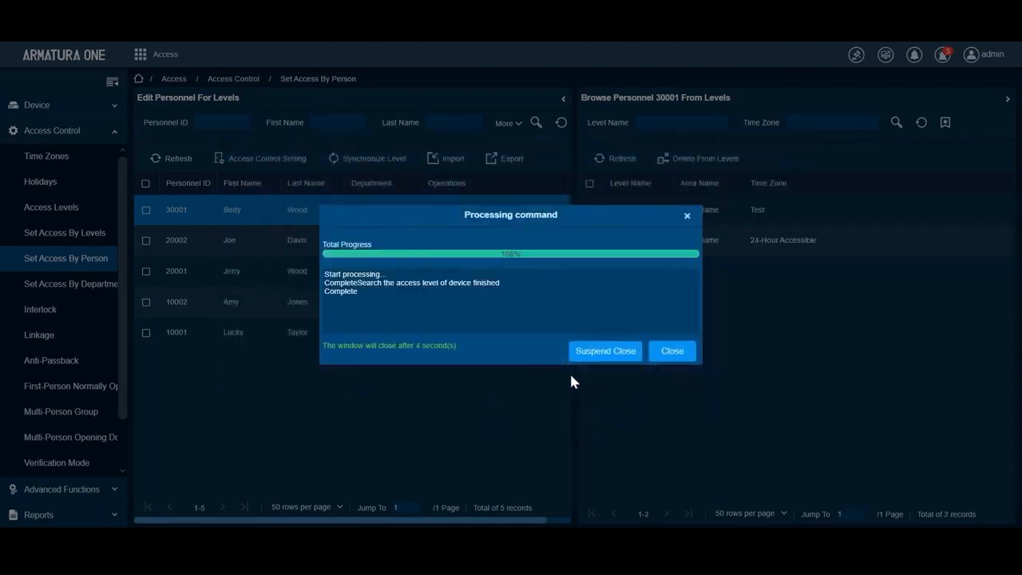
Close the finished processing window and open the access settings by department with the Testing department selected.
left_click(662, 352)
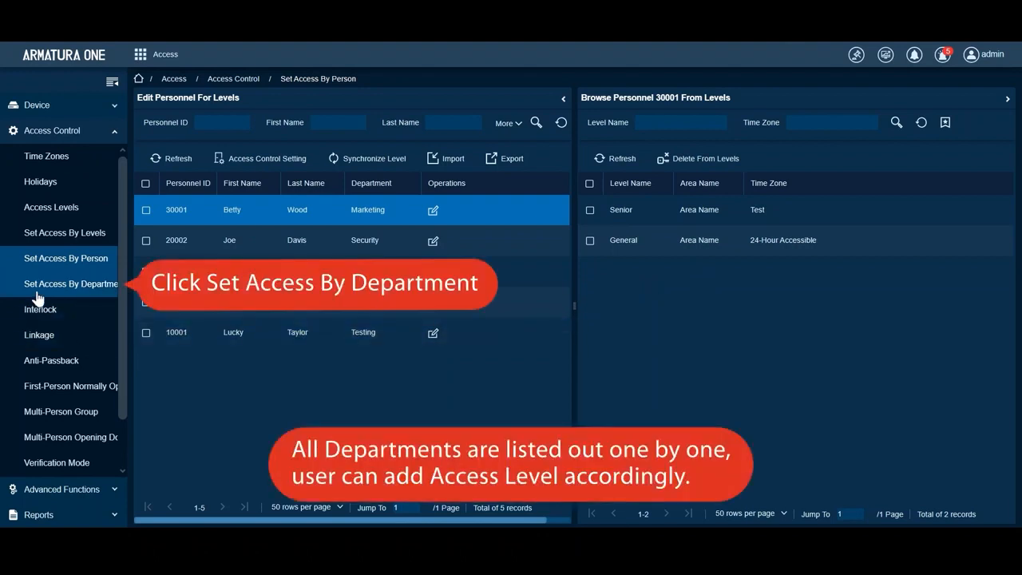
left_click(37, 290)
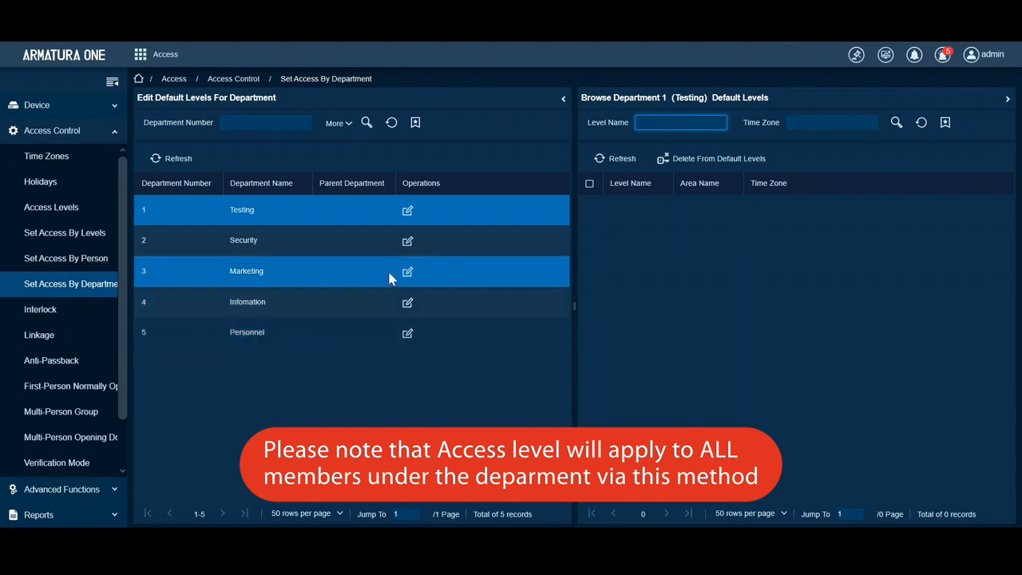
left_click(367, 215)
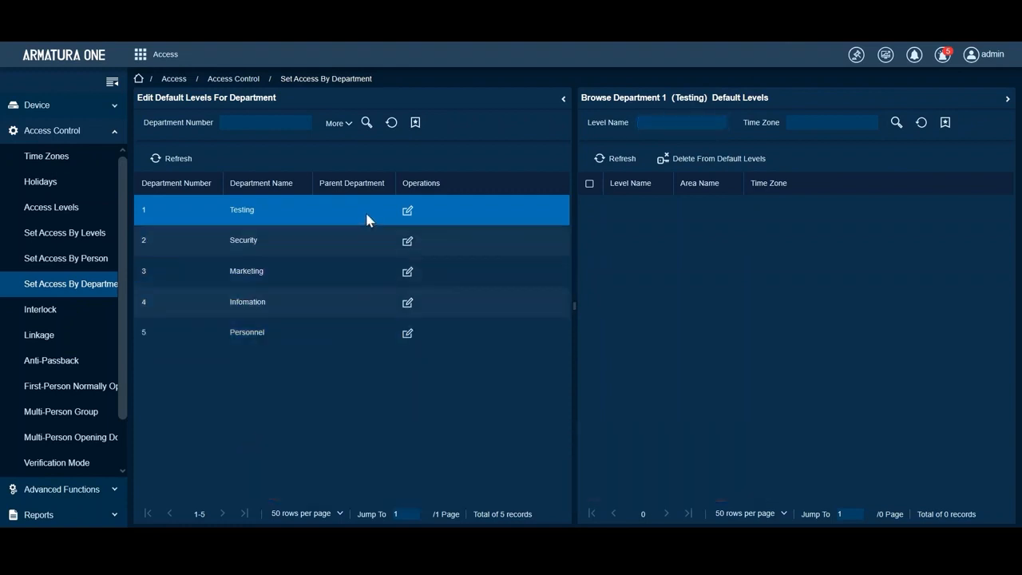
Add the General level to the Testing department's default levels and update its personnel immediately.
left_click(408, 212)
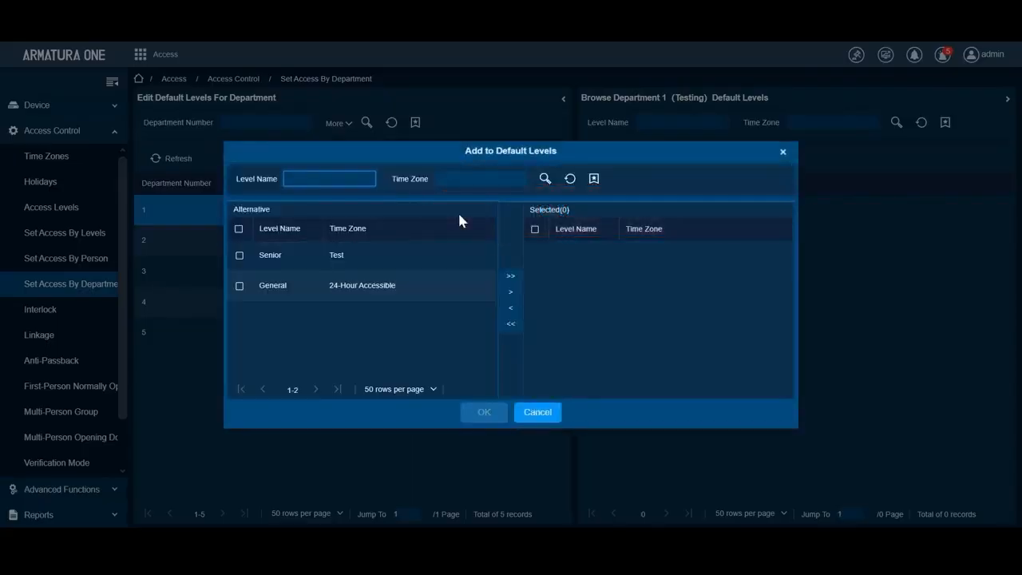
left_click(240, 288)
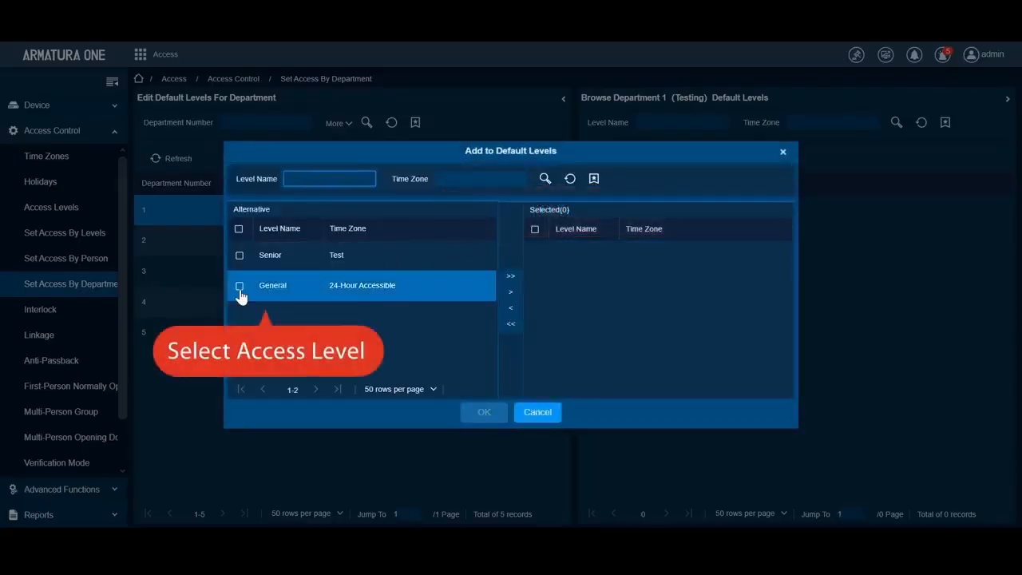
left_click(240, 289)
left_click(512, 294)
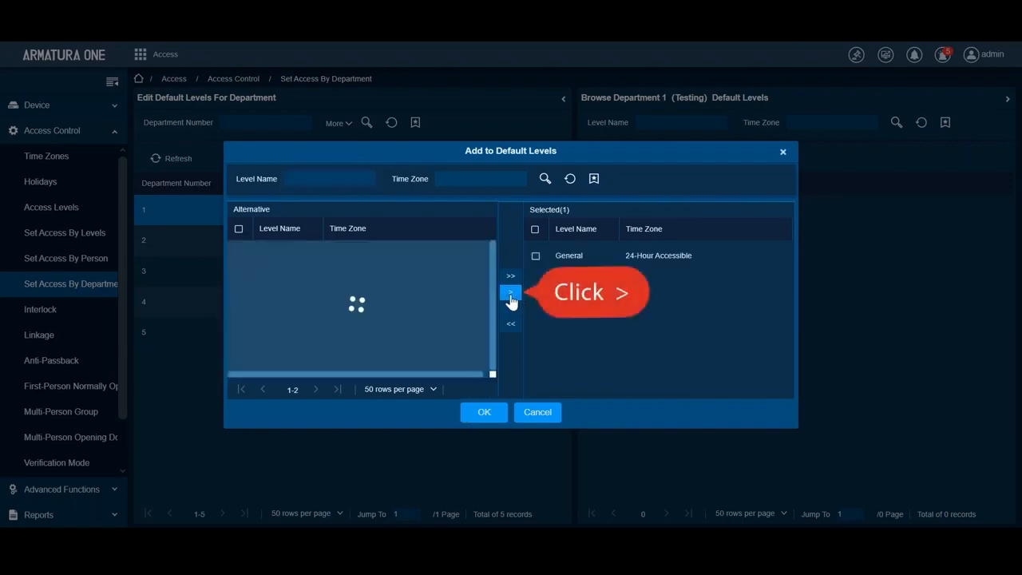
left_click(483, 413)
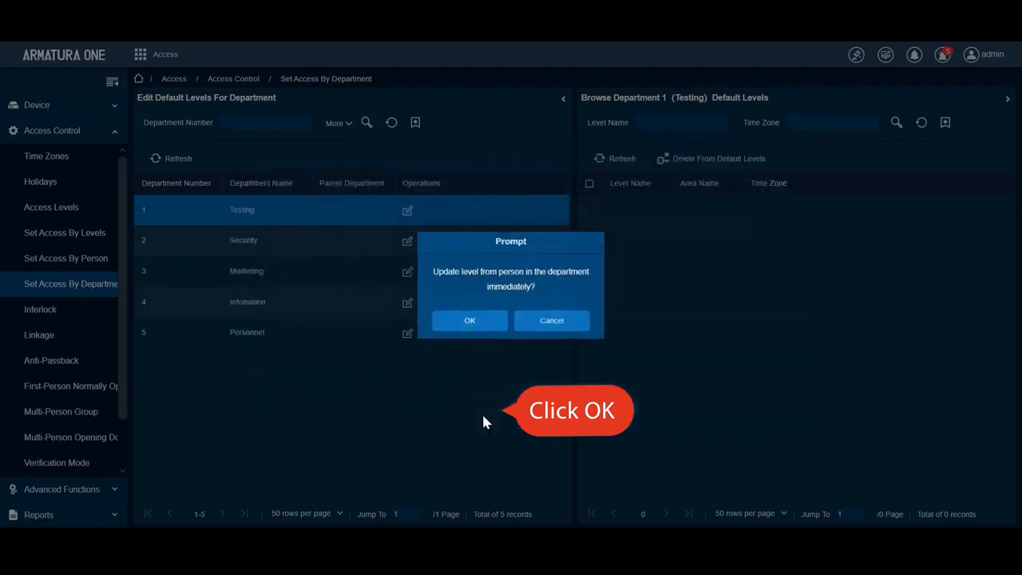
left_click(470, 322)
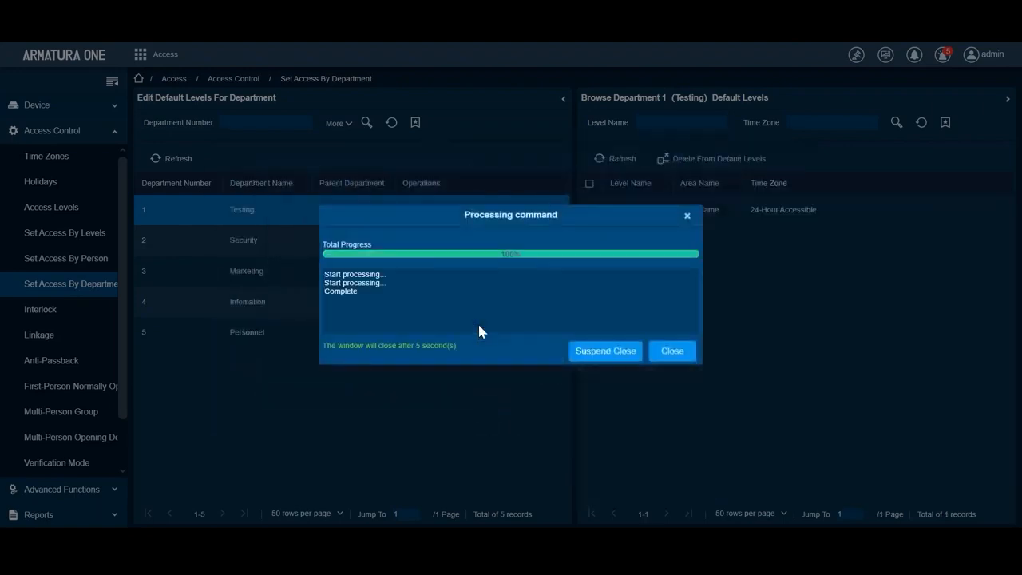
left_click(677, 353)
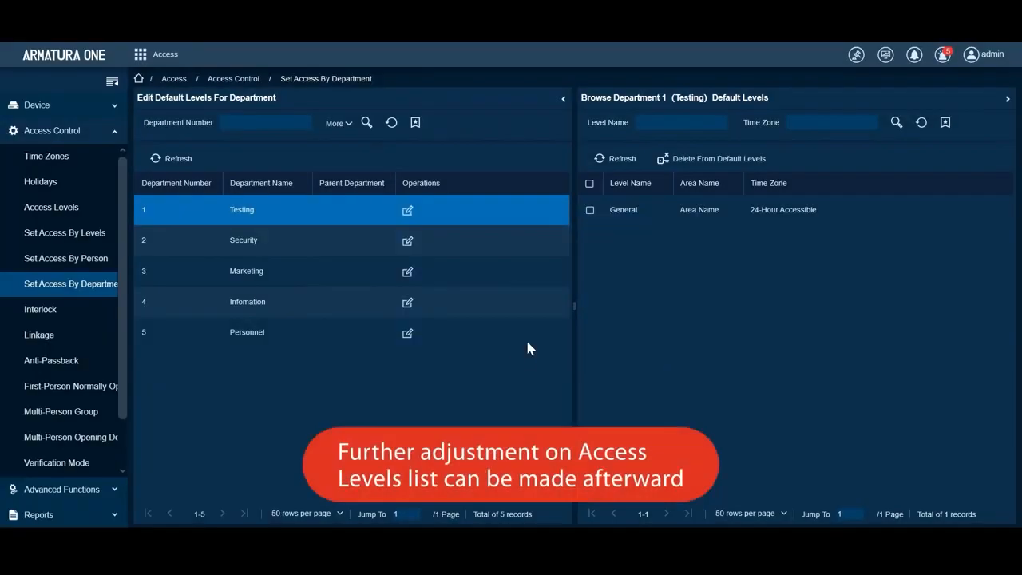
Delete the General level from the Testing department's default levels and update its personnel immediately.
left_click(491, 254)
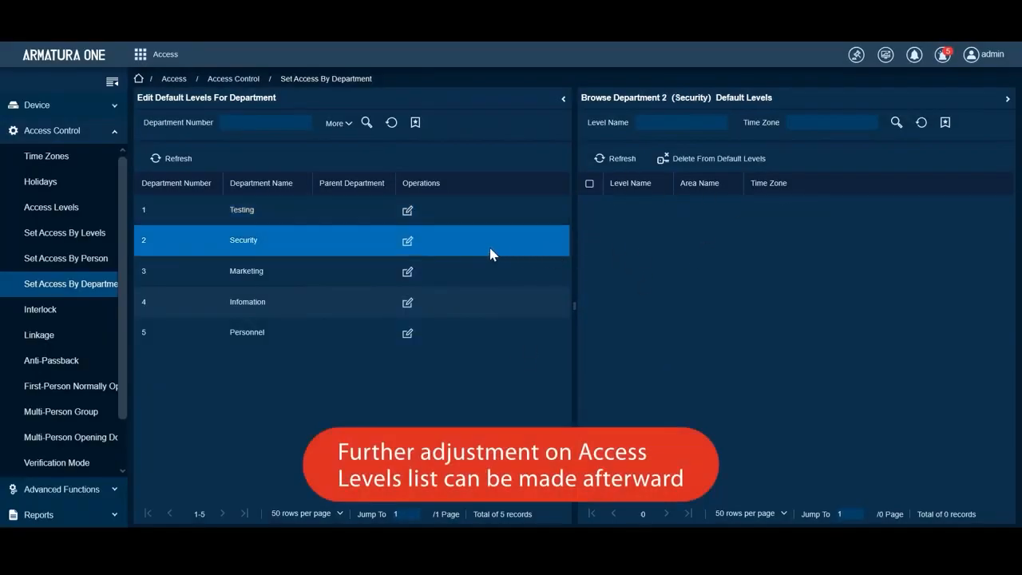
left_click(537, 219)
left_click(631, 210)
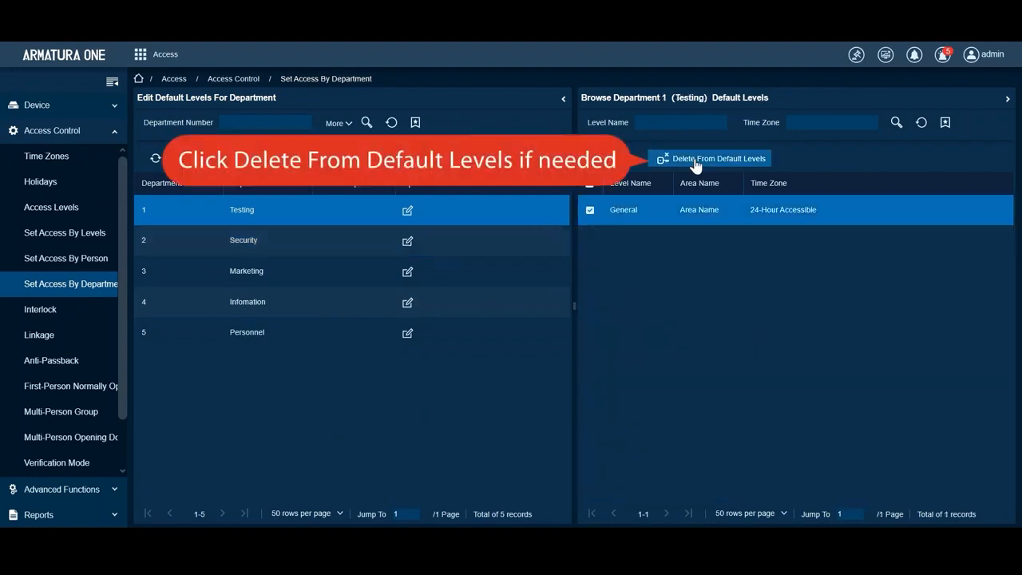
left_click(695, 163)
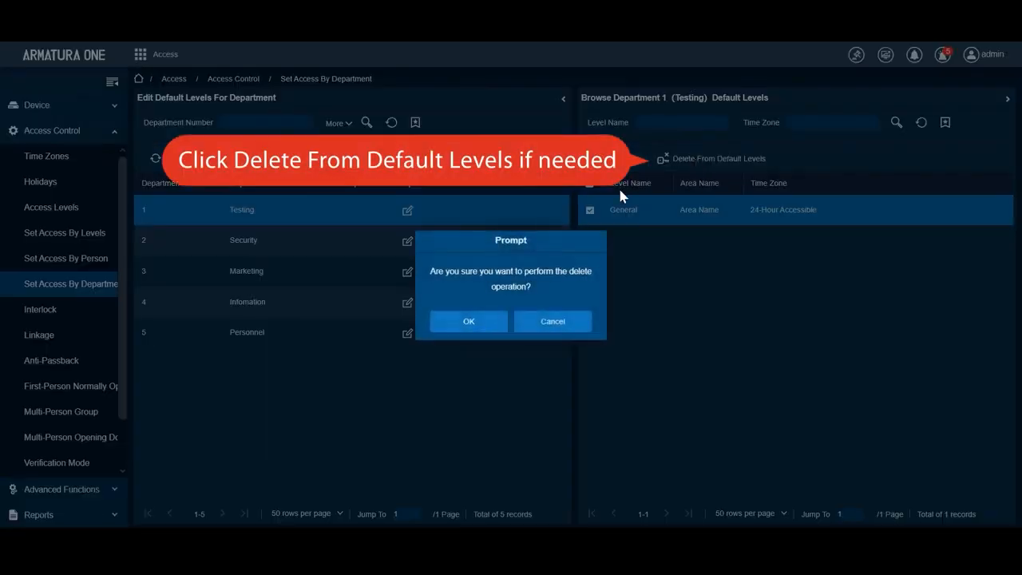
left_click(478, 326)
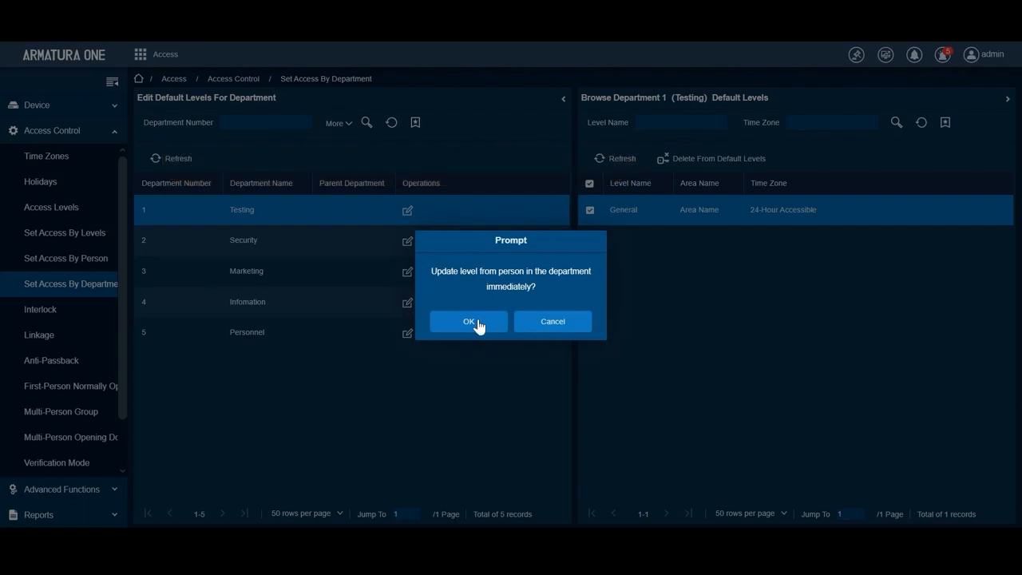
left_click(477, 323)
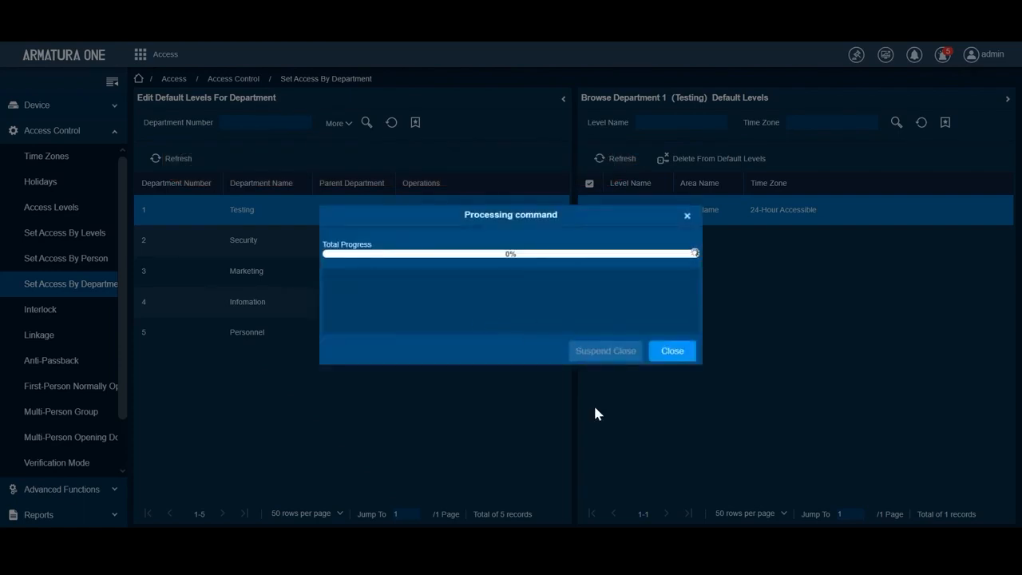
left_click(661, 356)
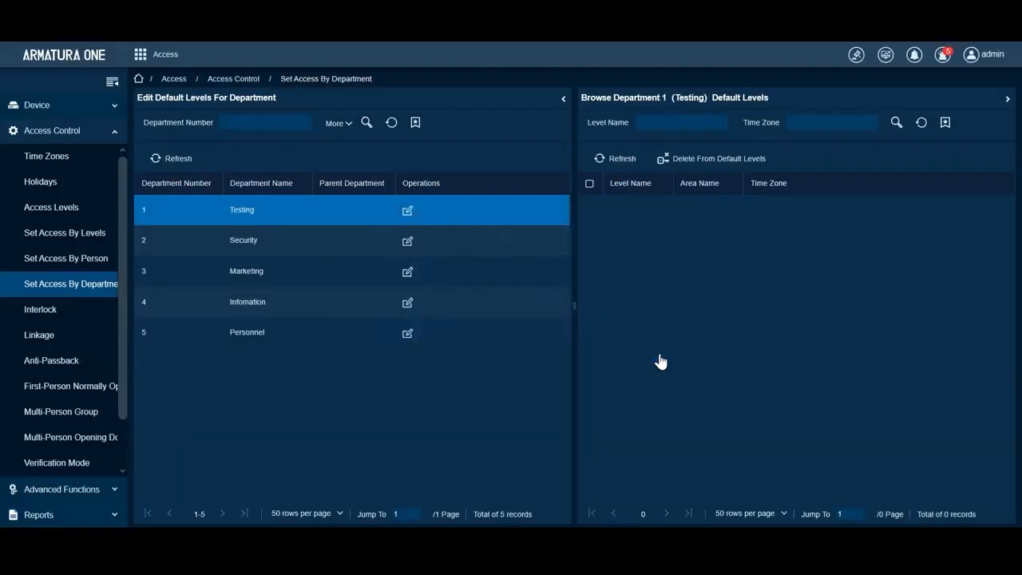